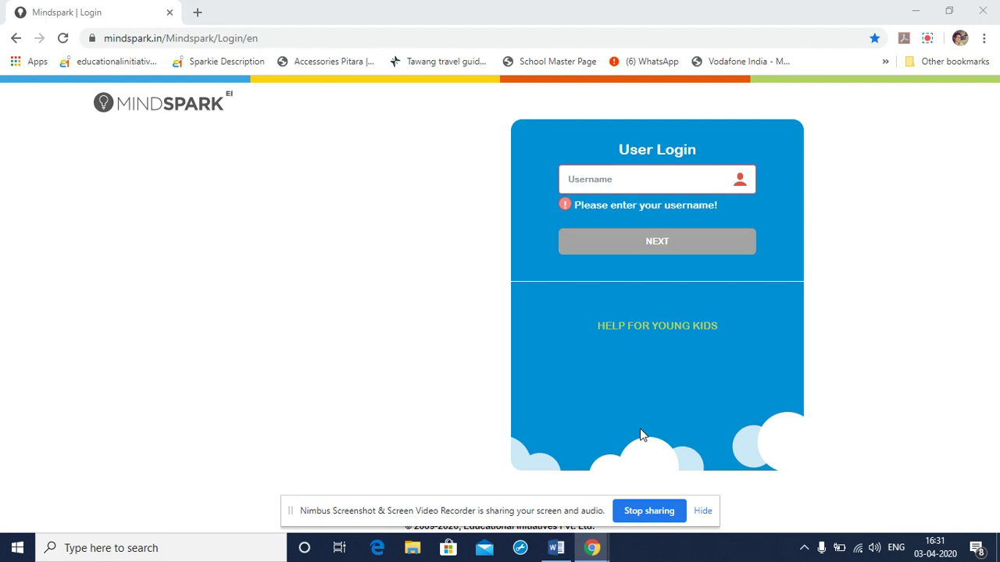
- Bring up the Mindspark step-by-step guide document in Word
click(557, 551)
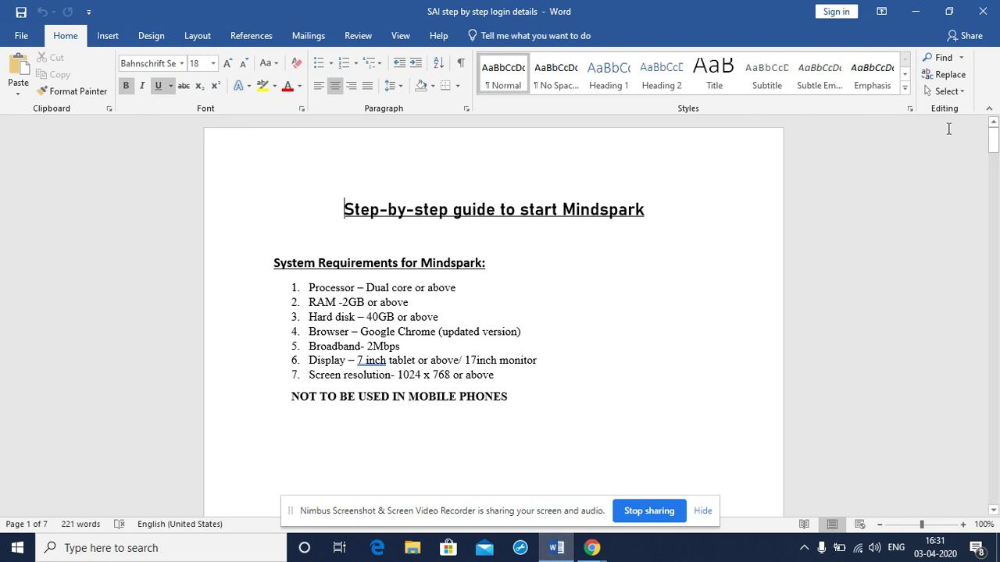
- Minimize the Word guide to put it away
click(916, 17)
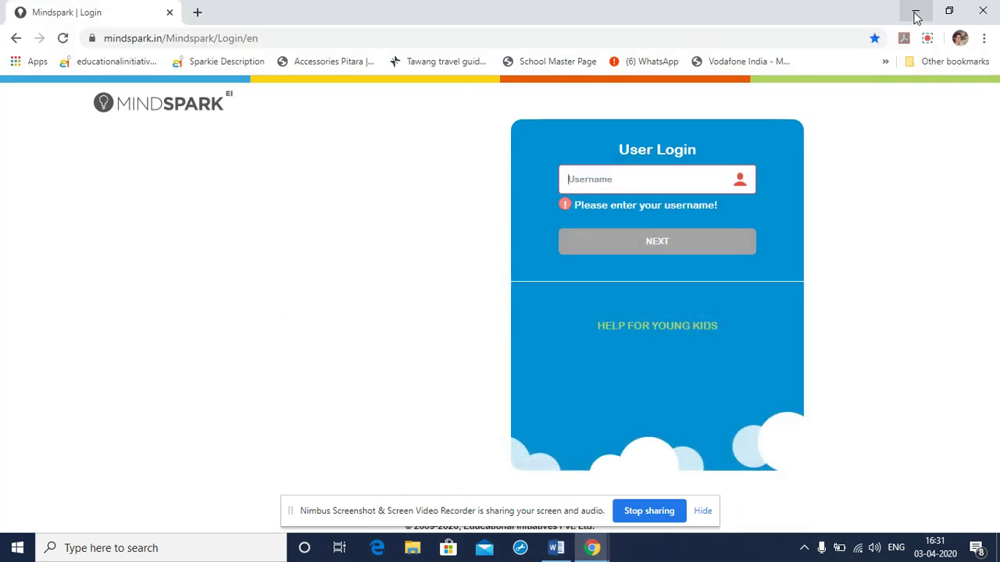
- Minimize Chrome to reveal the desktop shortcuts
click(916, 17)
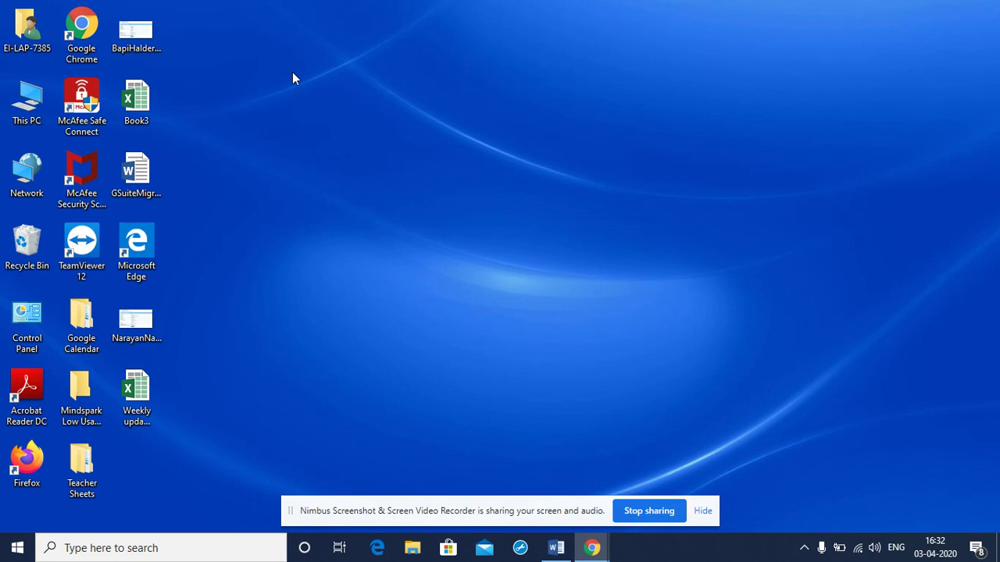
- Launch Chrome from the desktop shortcut, maximize it, and go to mindspark.in/login
click(74, 30)
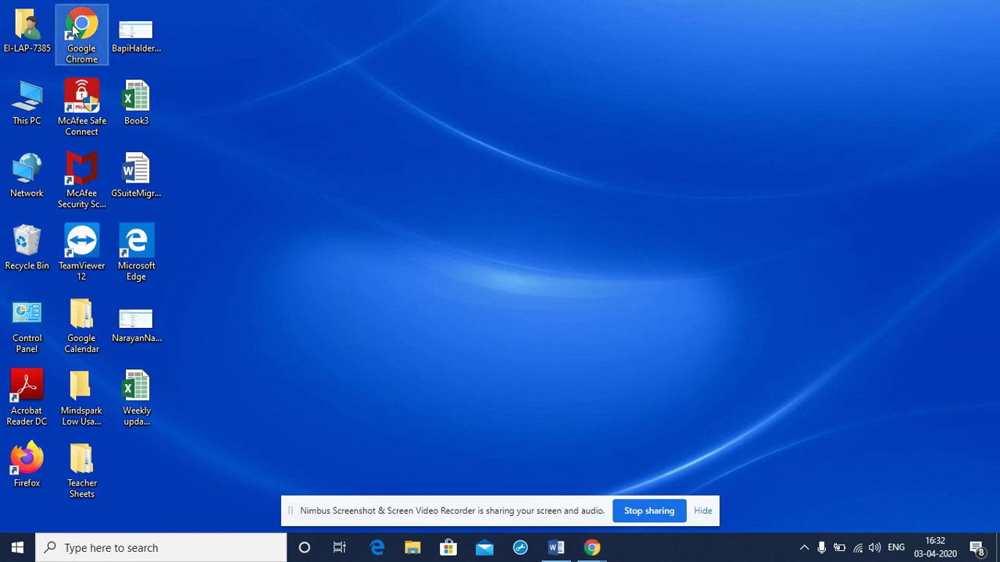
click(74, 30)
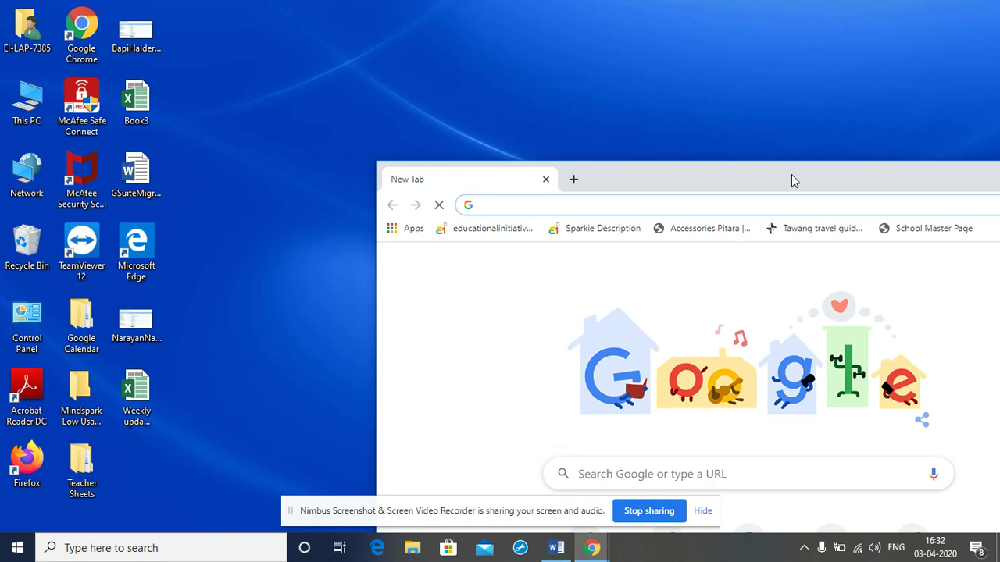
drag(785, 184, 631, 147)
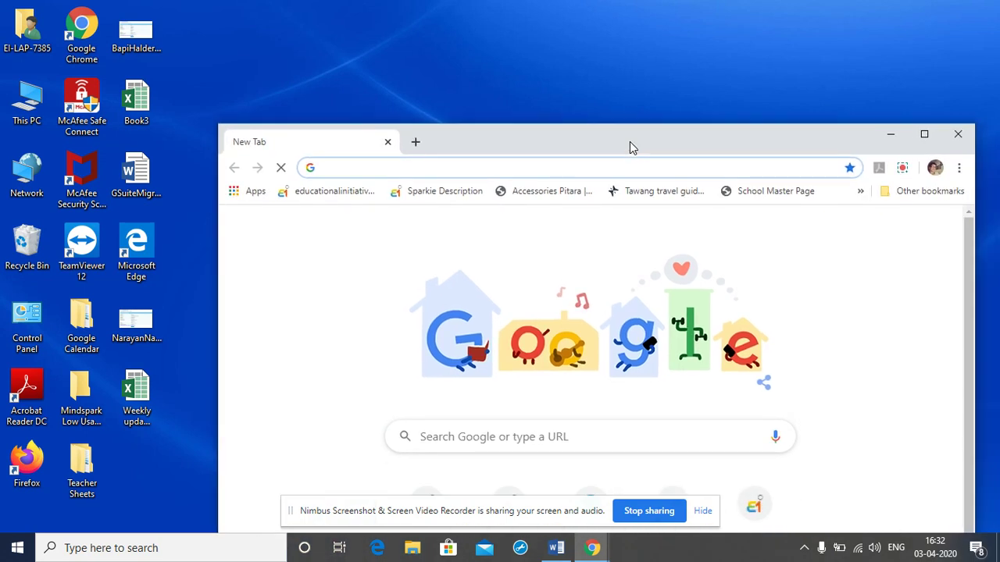
click(924, 134)
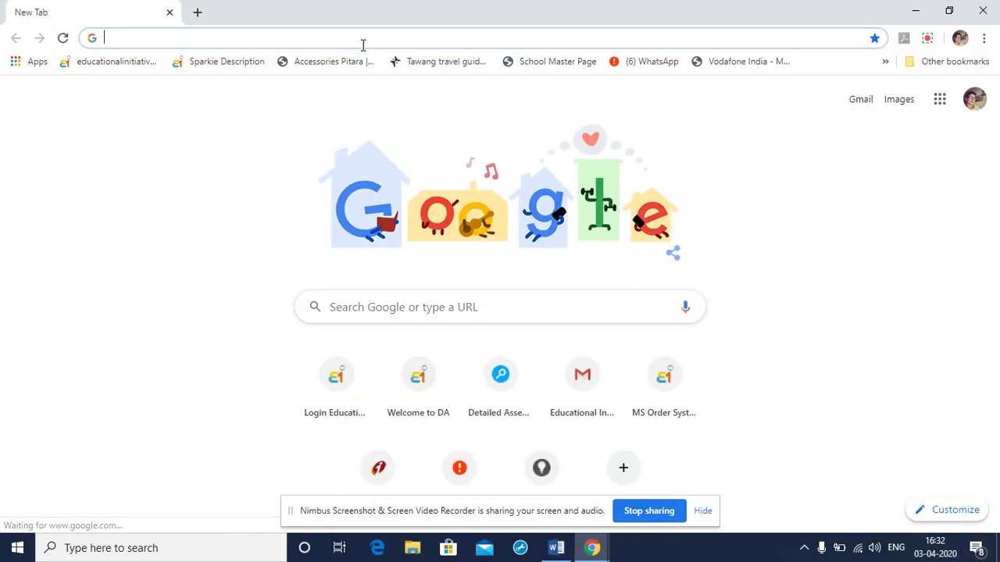
text(mindsp)
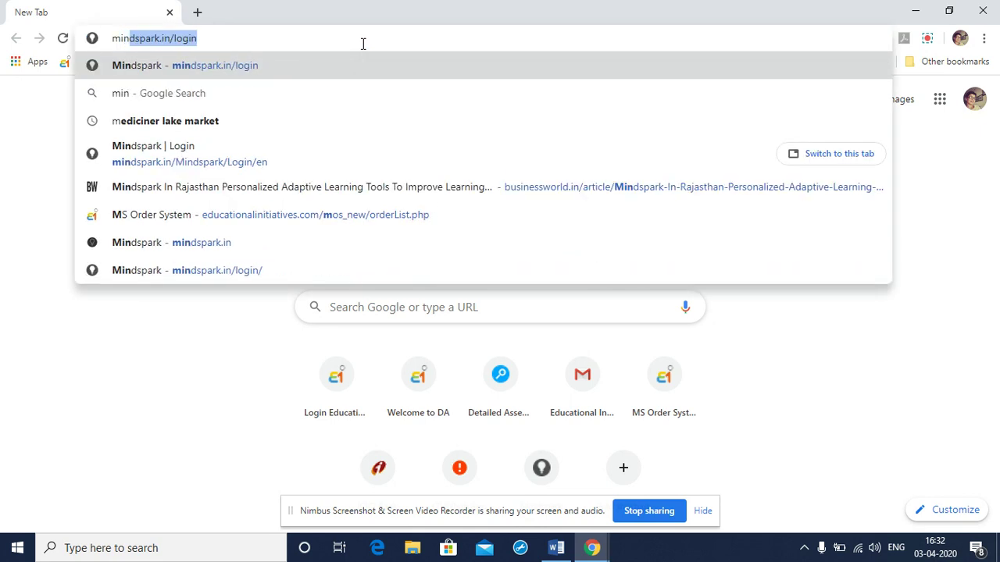
text(a)
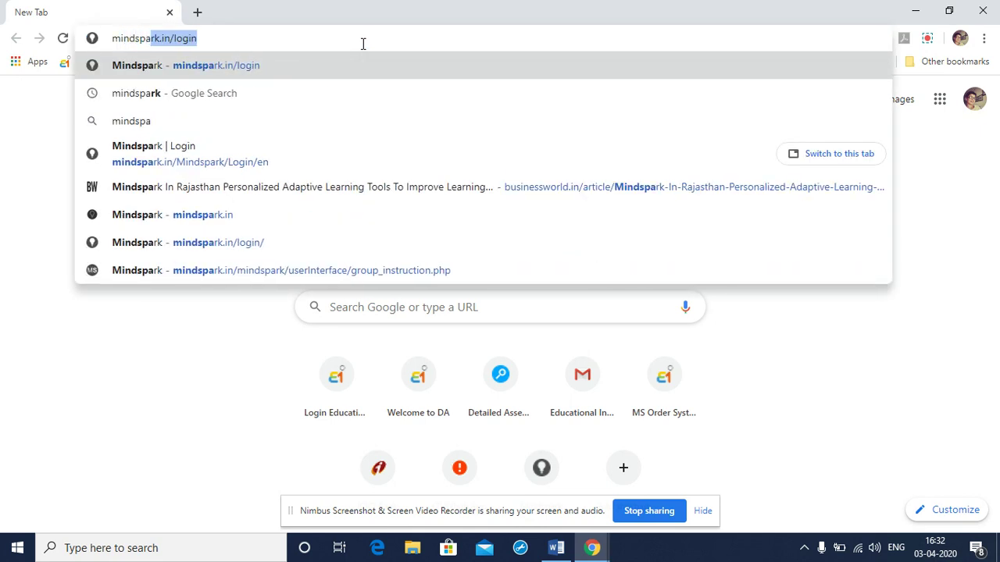
text(rk)
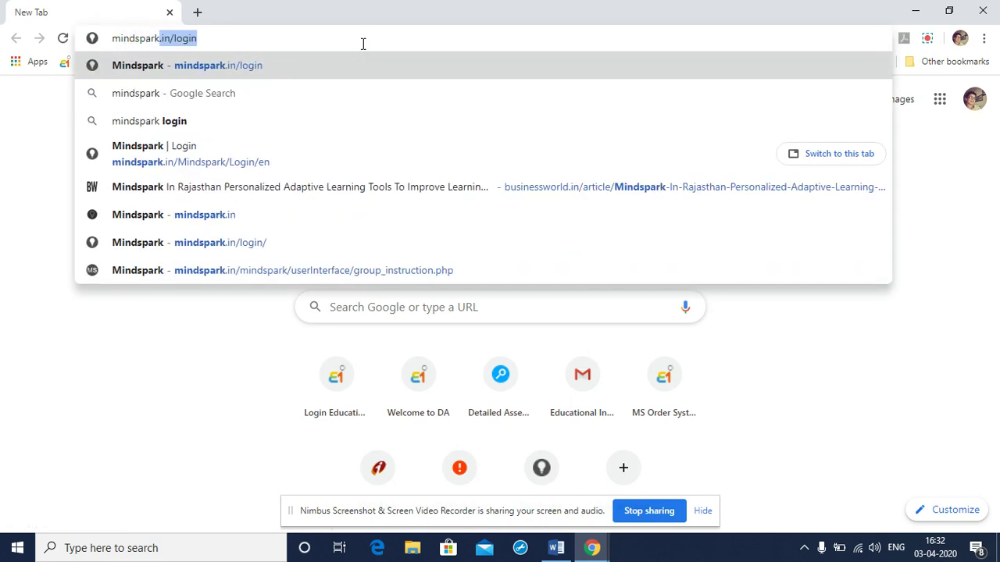
text(.)
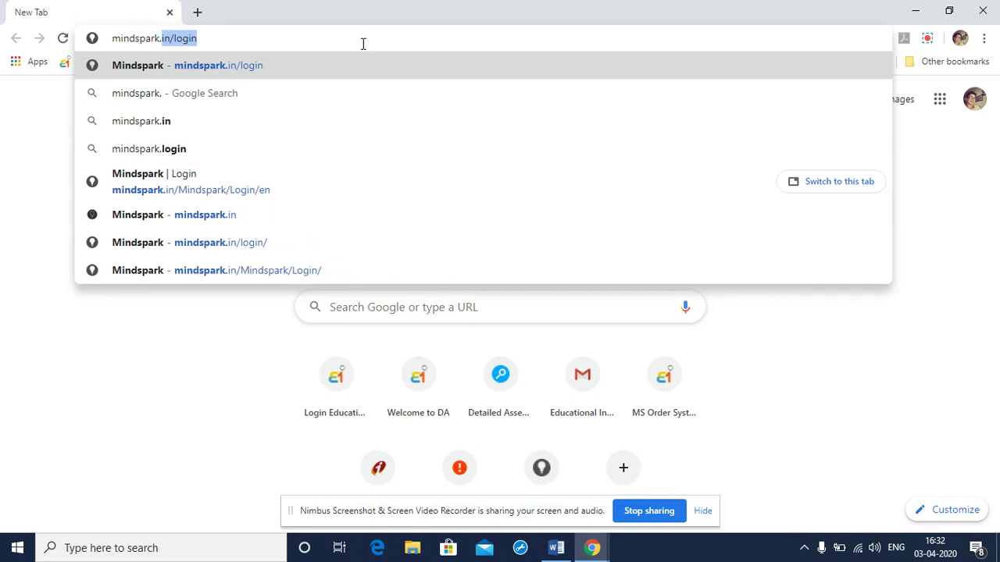
text(in/)
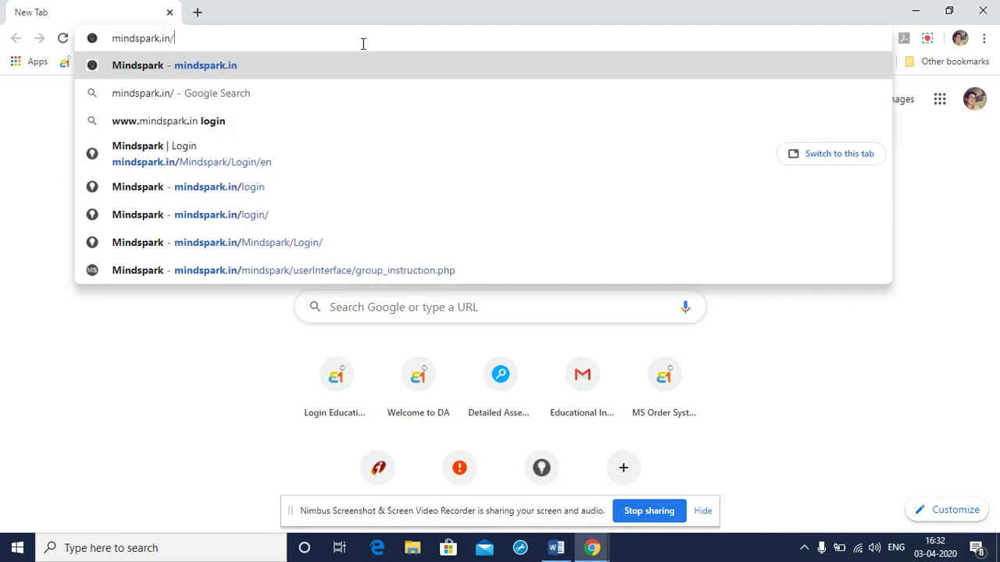
text(logindspark/Login/en)
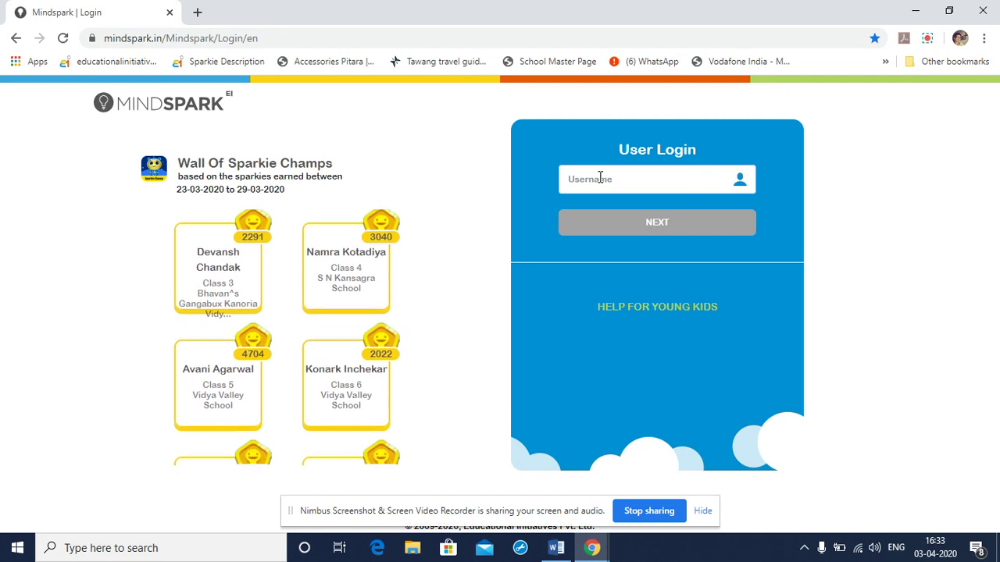
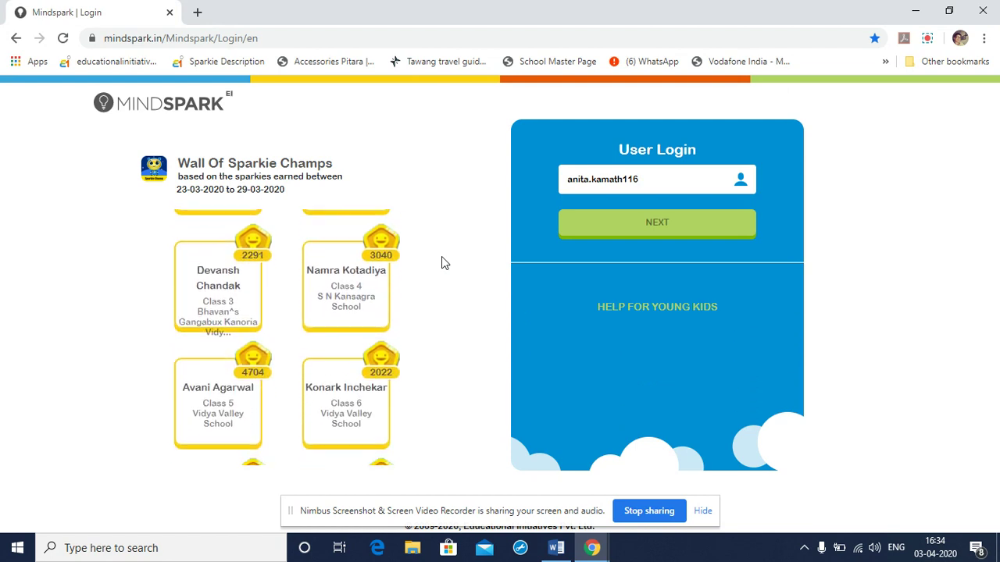
- Submit the username, enter the account password and log in
click(658, 224)
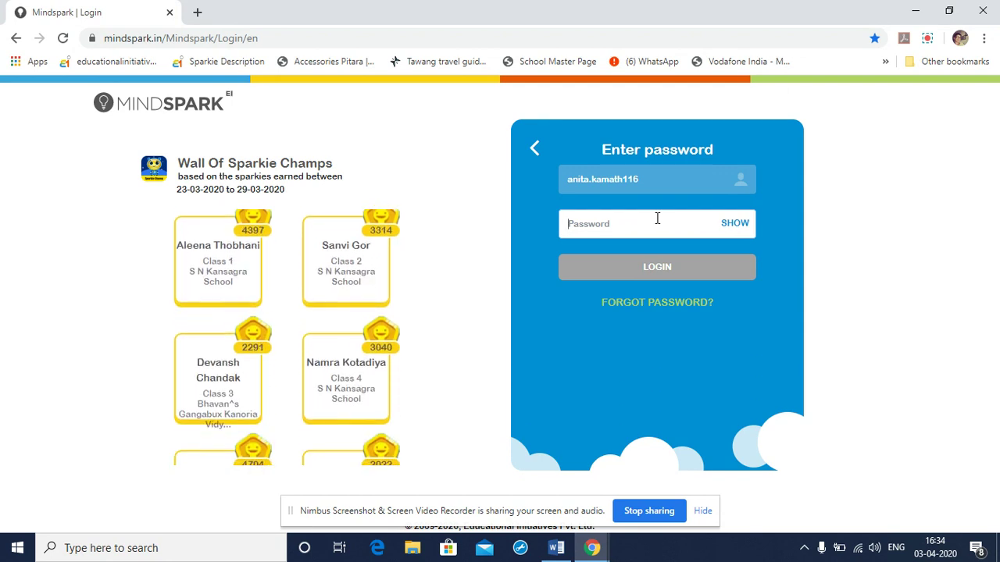
text(*****)
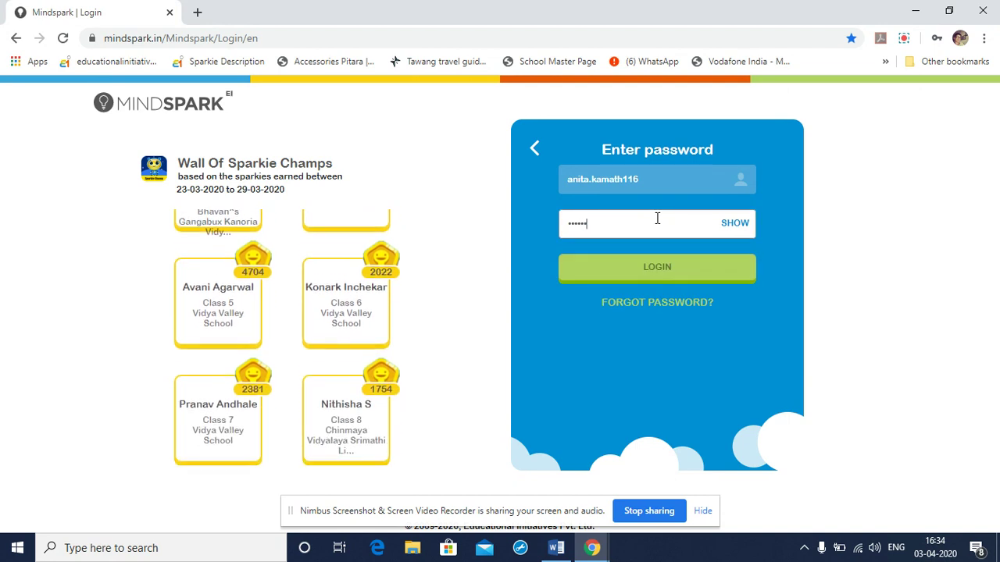
text(*******)
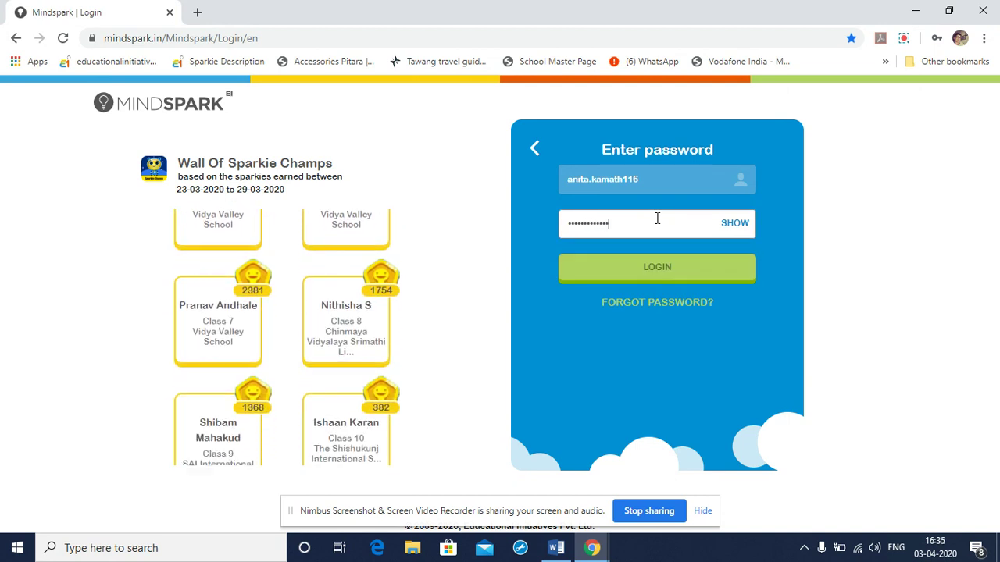
text(**)
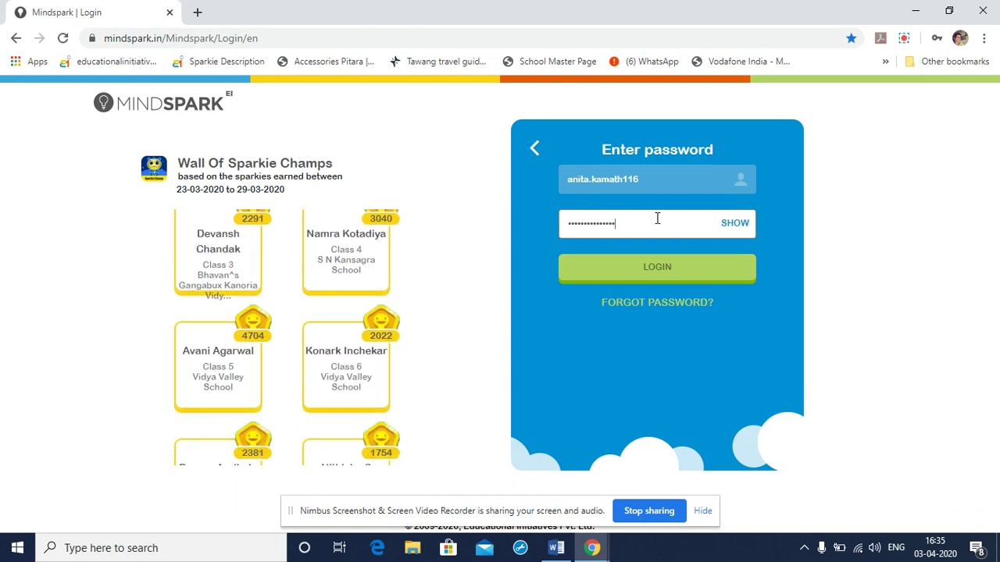
click(658, 268)
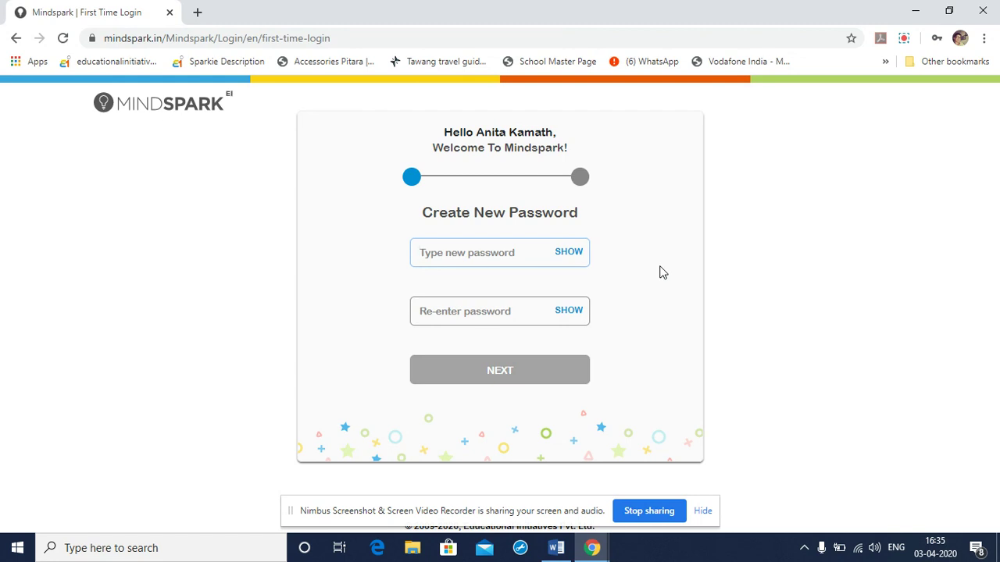
- Enter the new nine-character password in both fields and continue to the secret question
text(•••••)
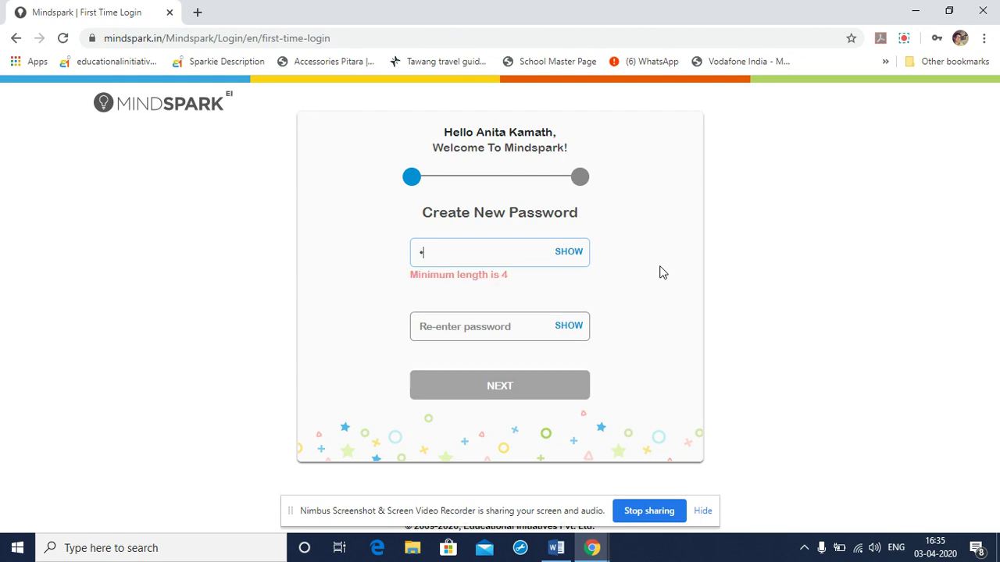
text(••••)
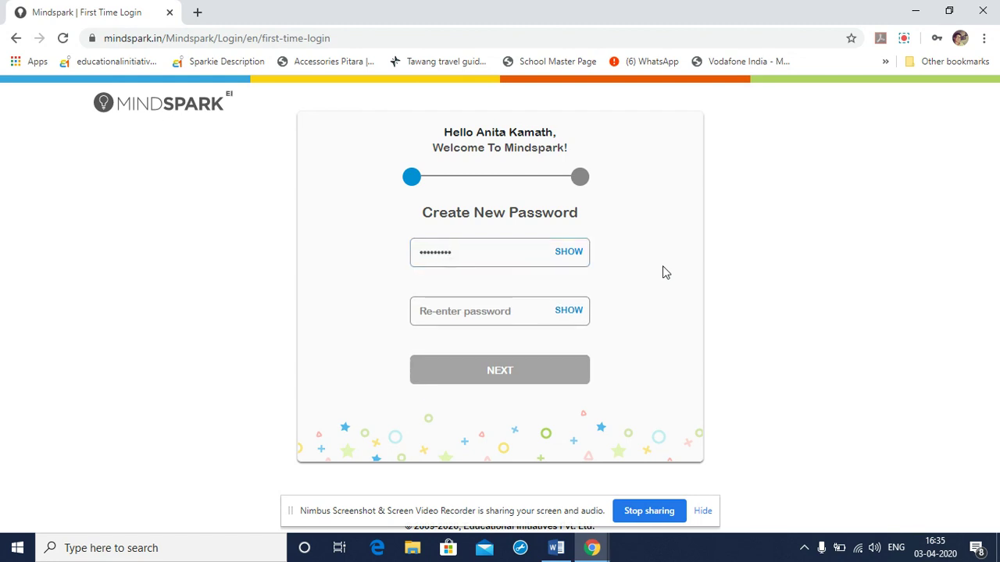
click(528, 311)
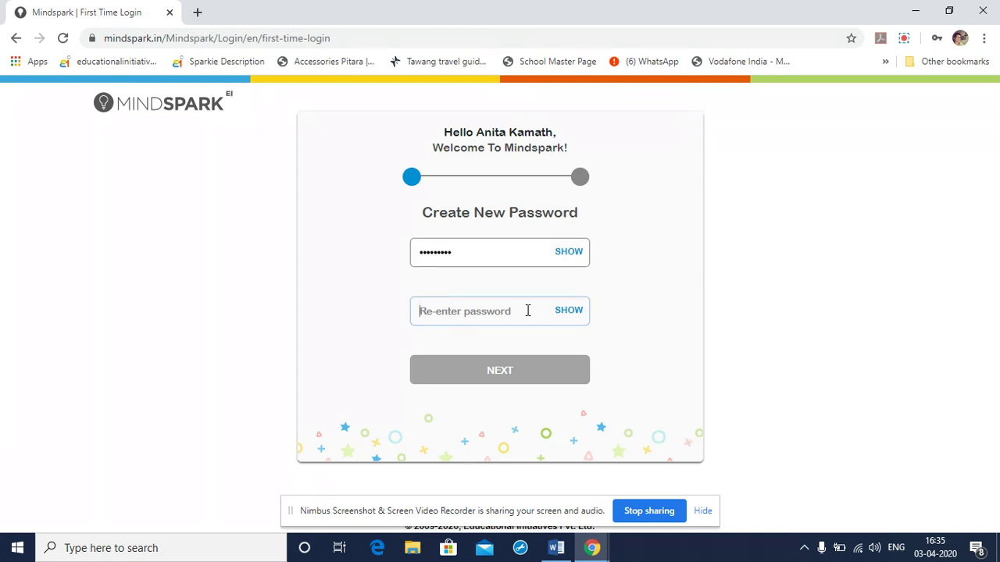
text(•••••••••)
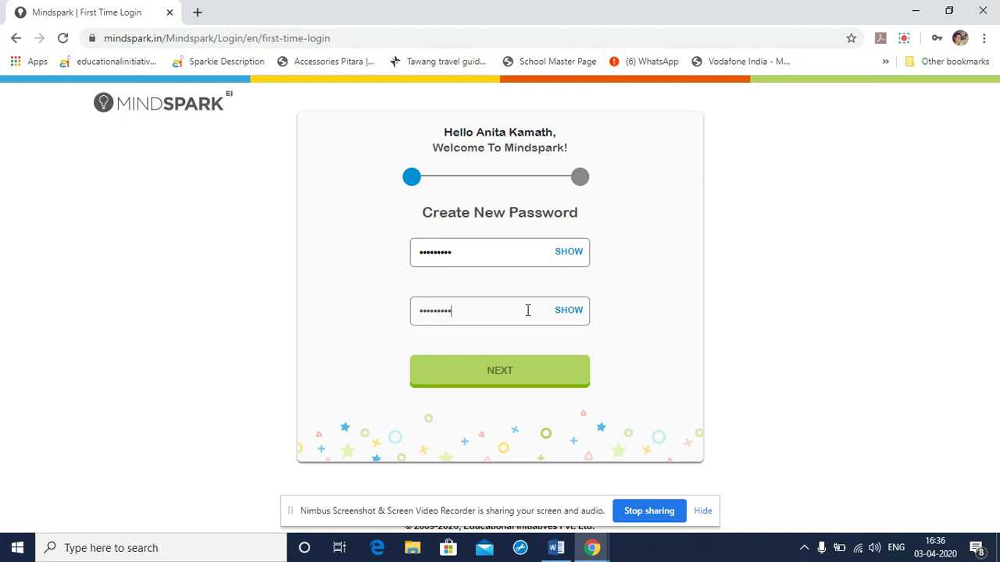
click(504, 373)
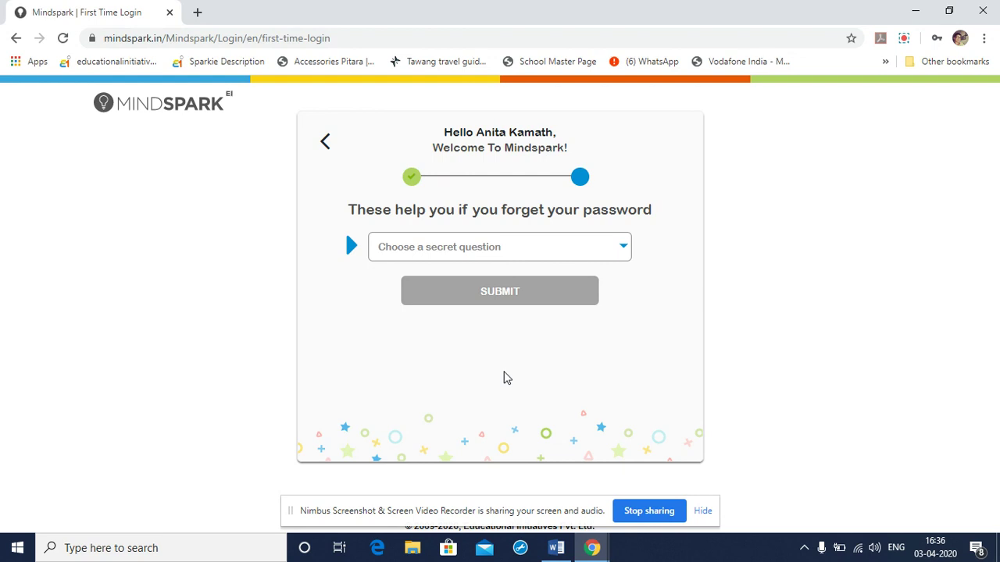
- Choose 'Name of my pet is' as the secret question and type the pet's name as the answer
click(624, 250)
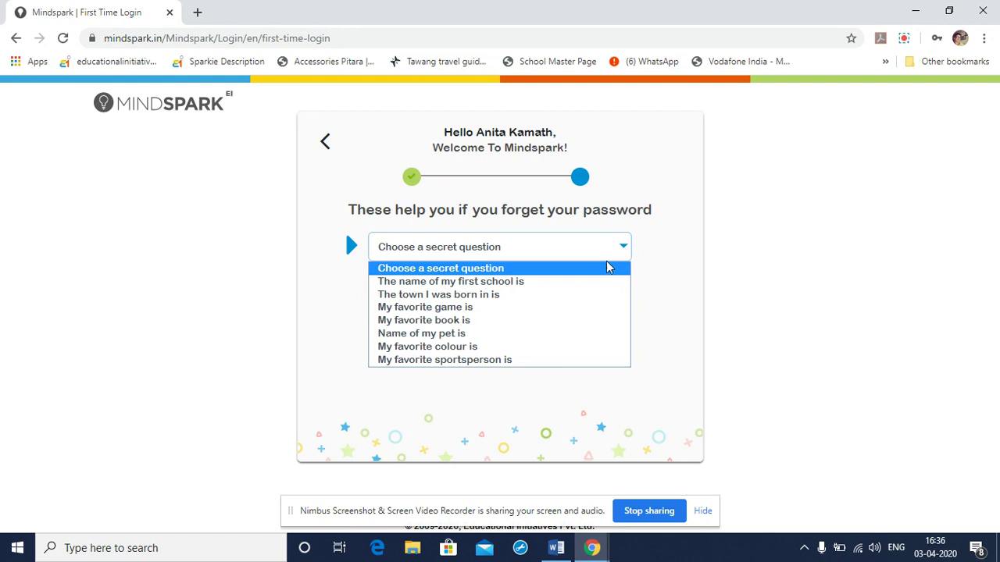
click(524, 334)
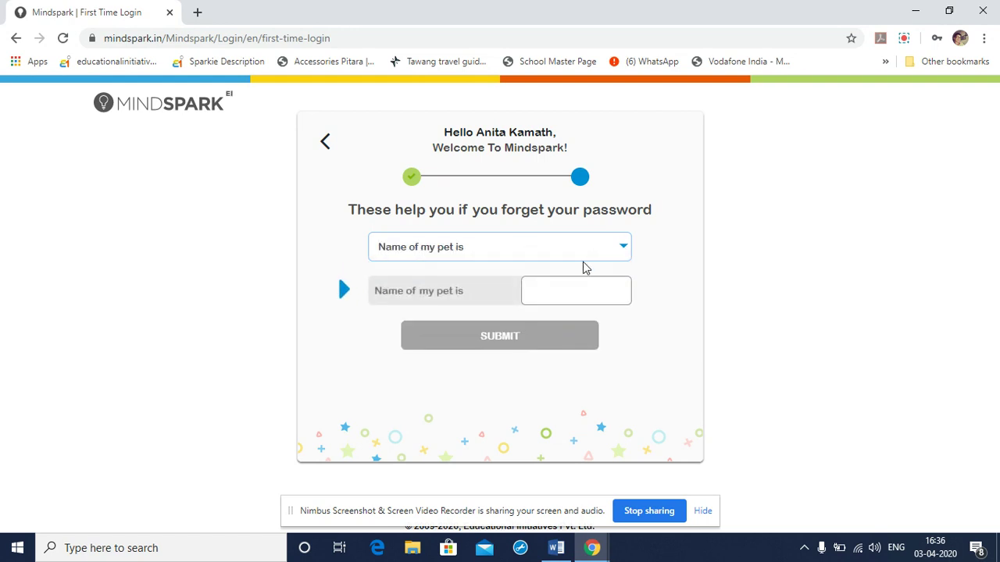
click(567, 280)
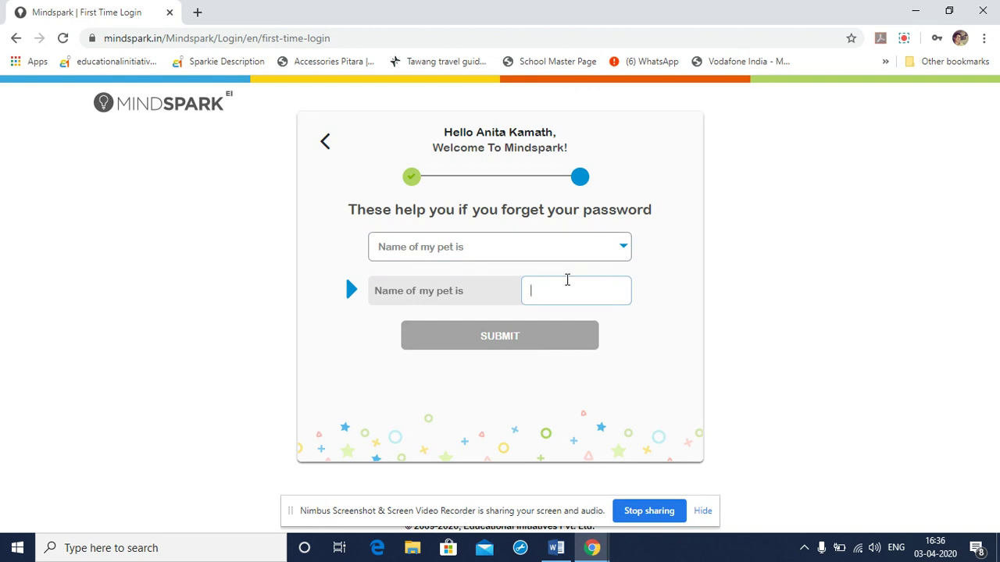
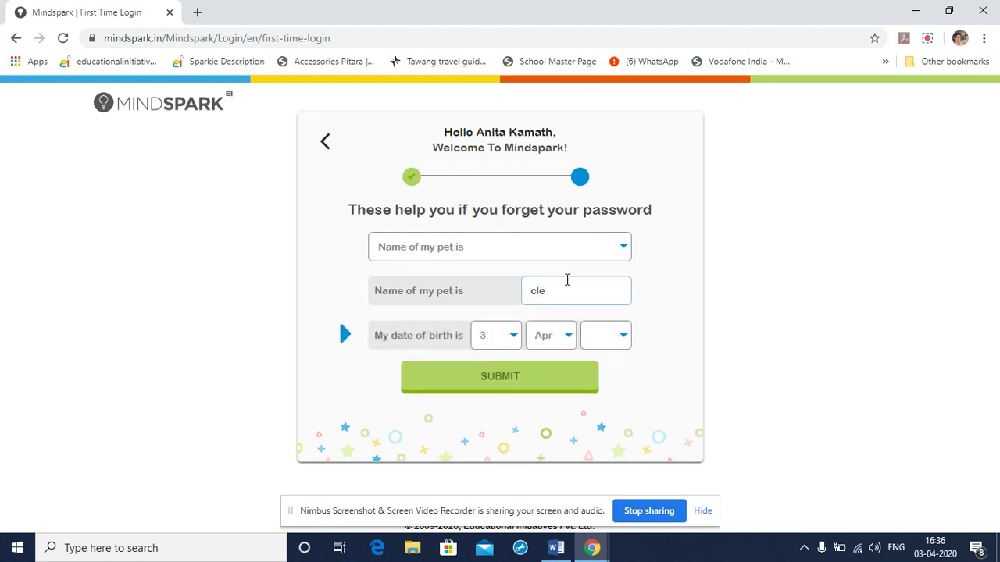
- Set the birth day to 7 and the birth month to Jul
click(624, 339)
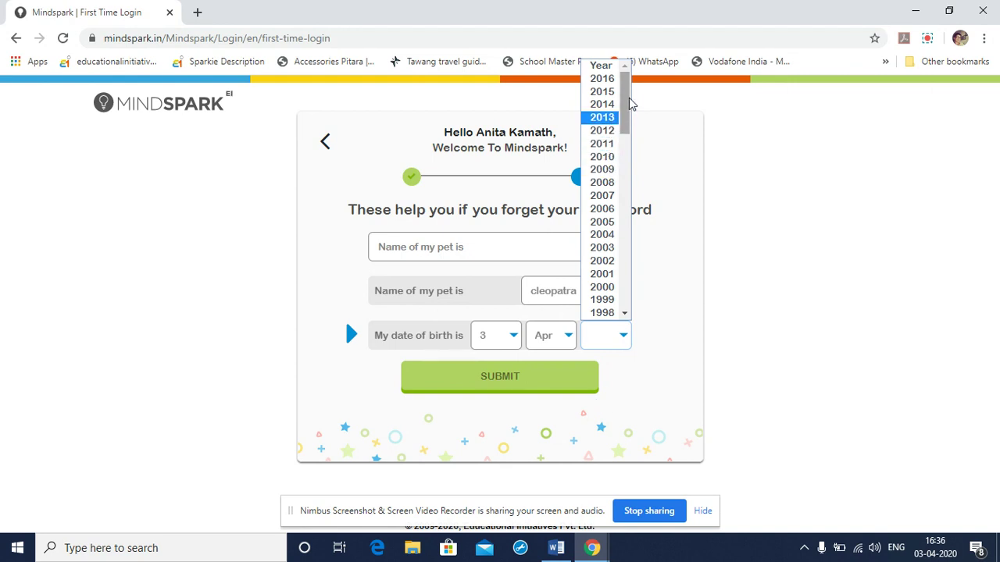
scroll(629, 101, down, 1)
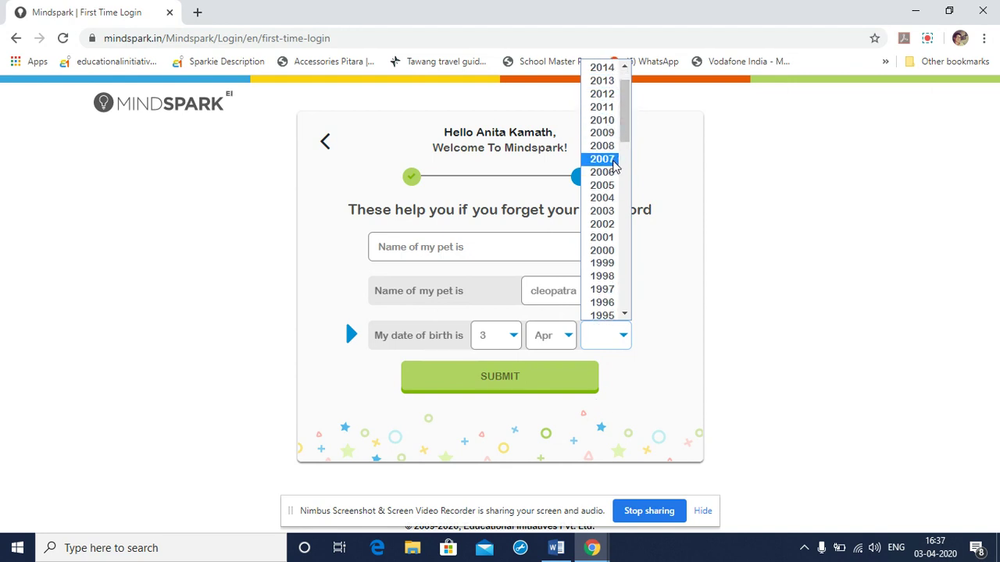
click(513, 337)
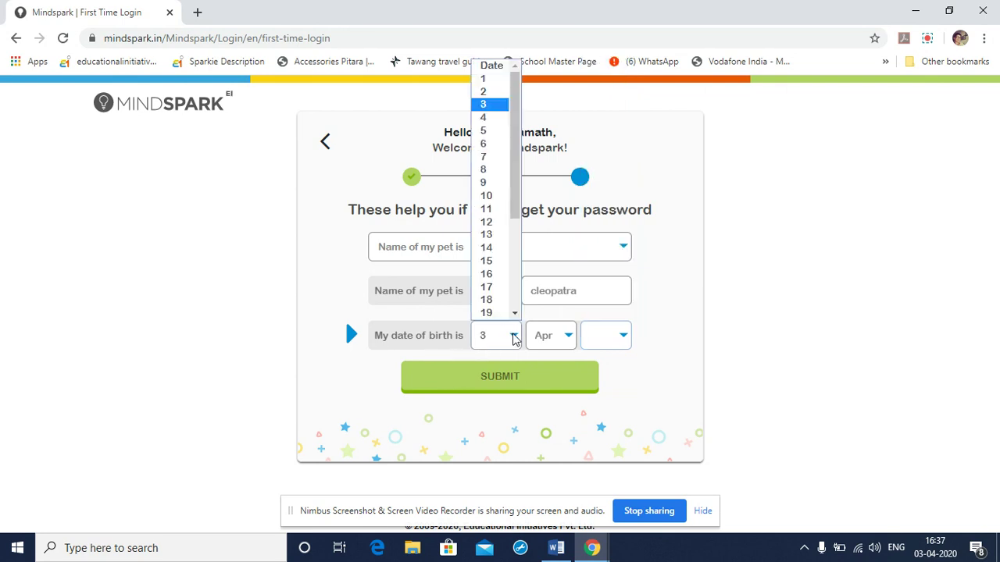
scroll(492, 292, down, 1)
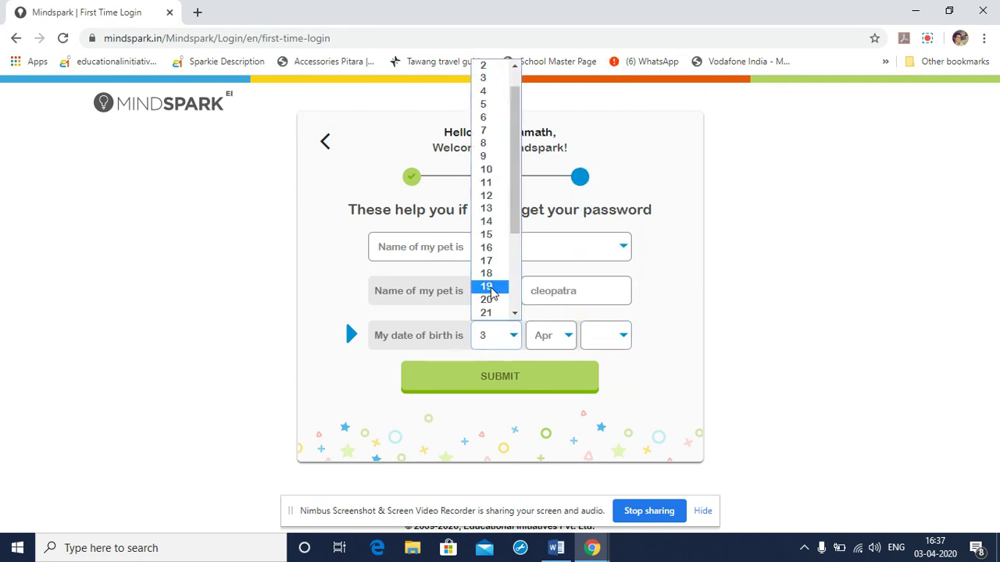
click(494, 130)
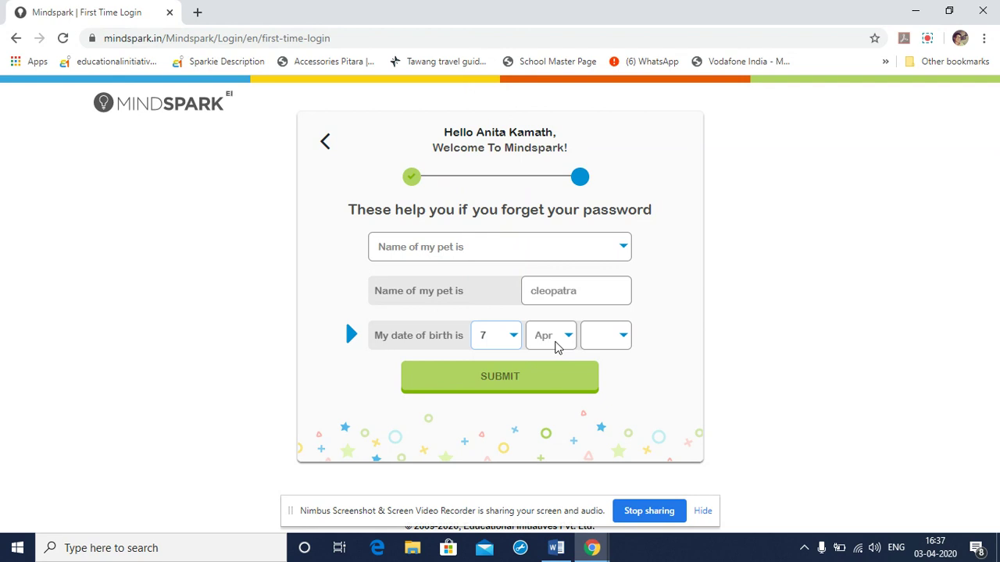
click(557, 346)
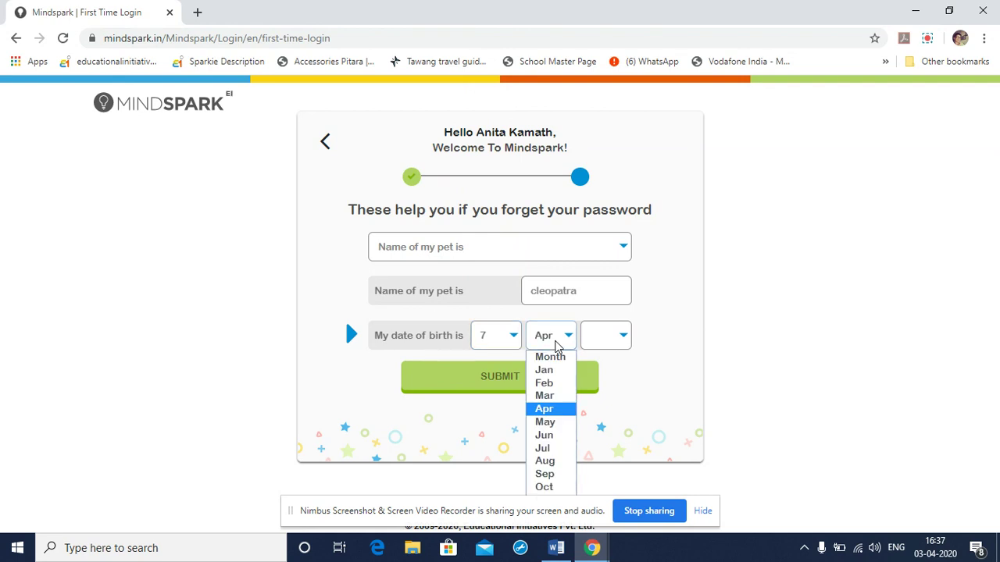
click(555, 450)
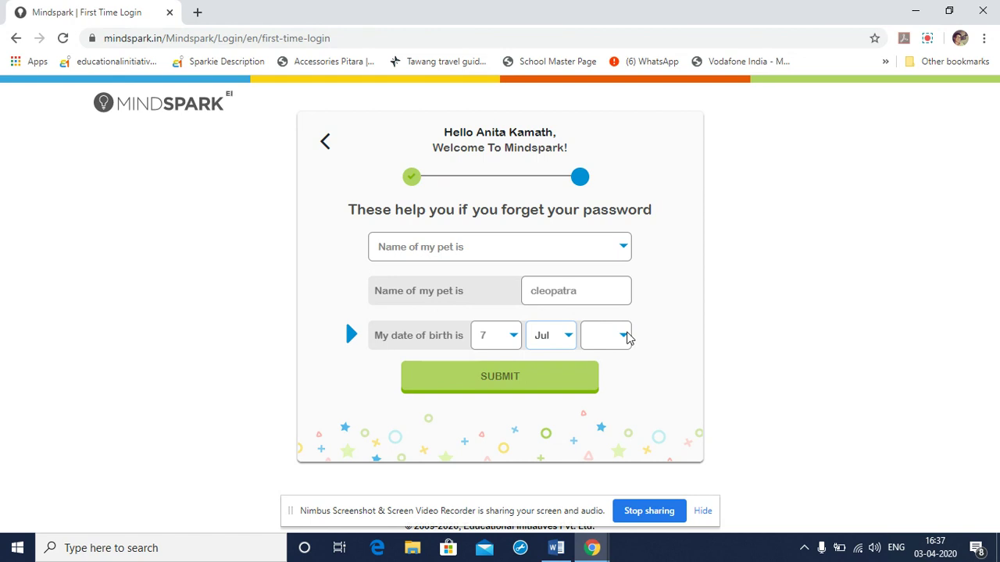
- Set the birth year to 2000
click(624, 335)
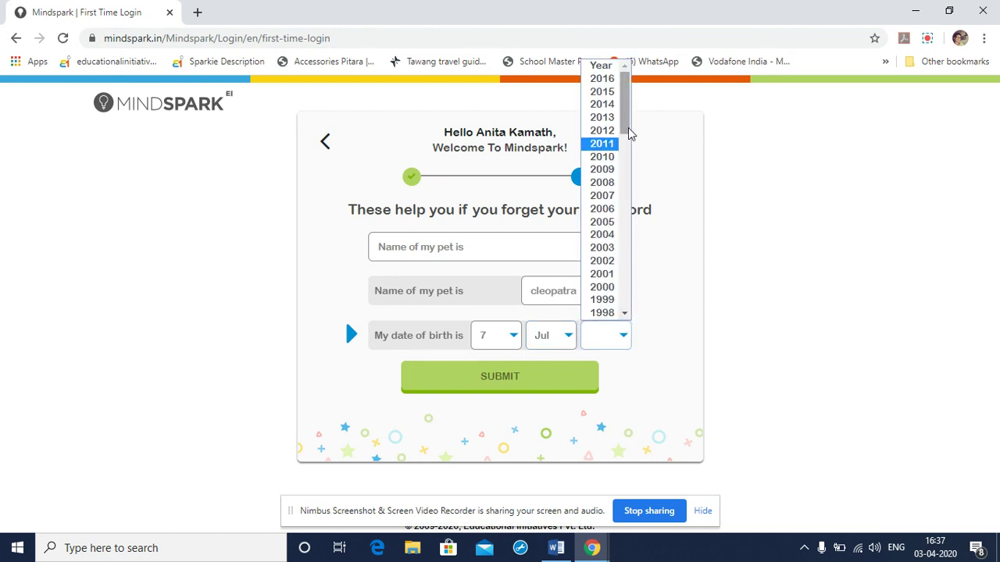
drag(628, 127, 631, 276)
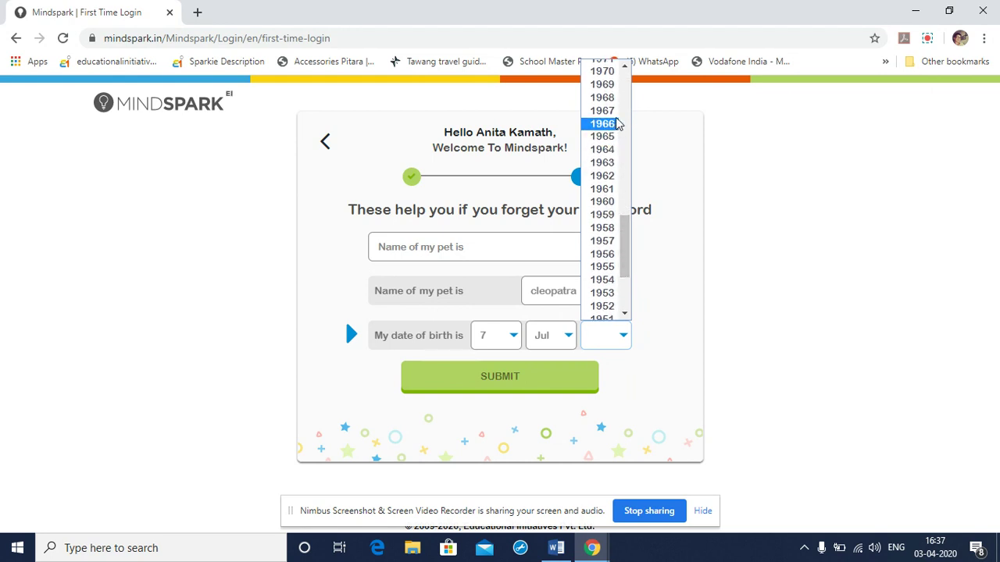
click(626, 67)
drag(626, 66, 627, 68)
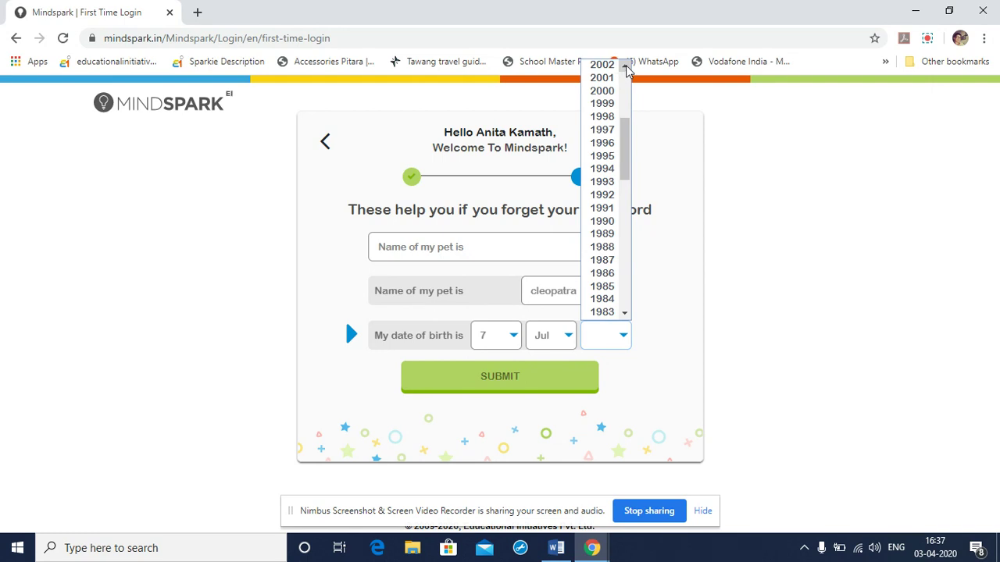
click(626, 69)
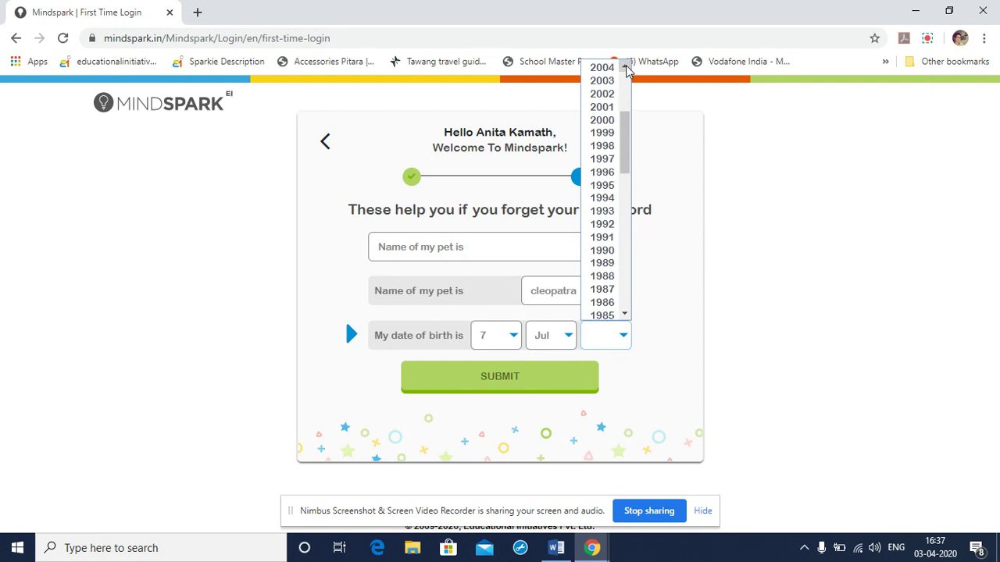
click(601, 122)
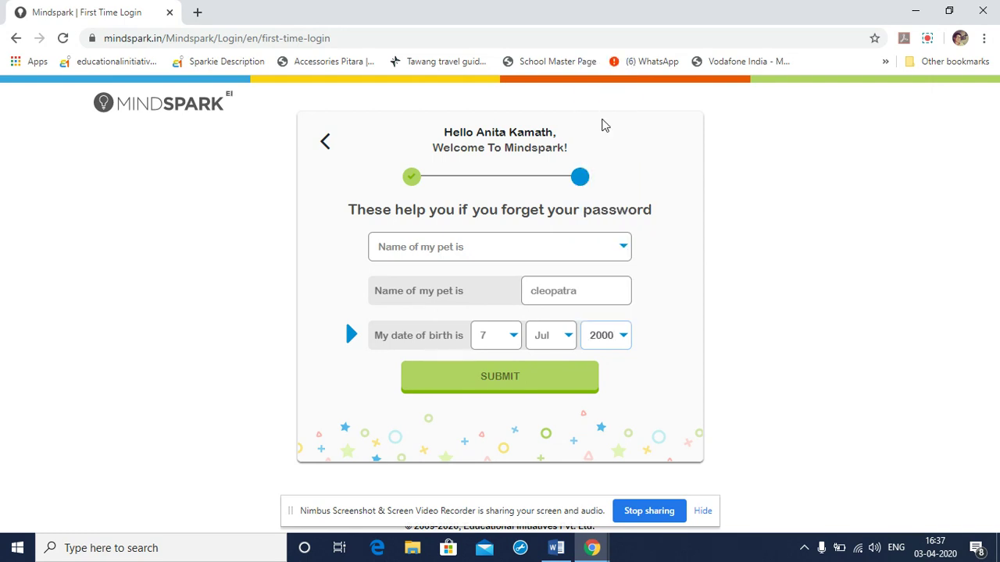
- Submit the secret answer and birth date, then log in from the success screen
click(491, 378)
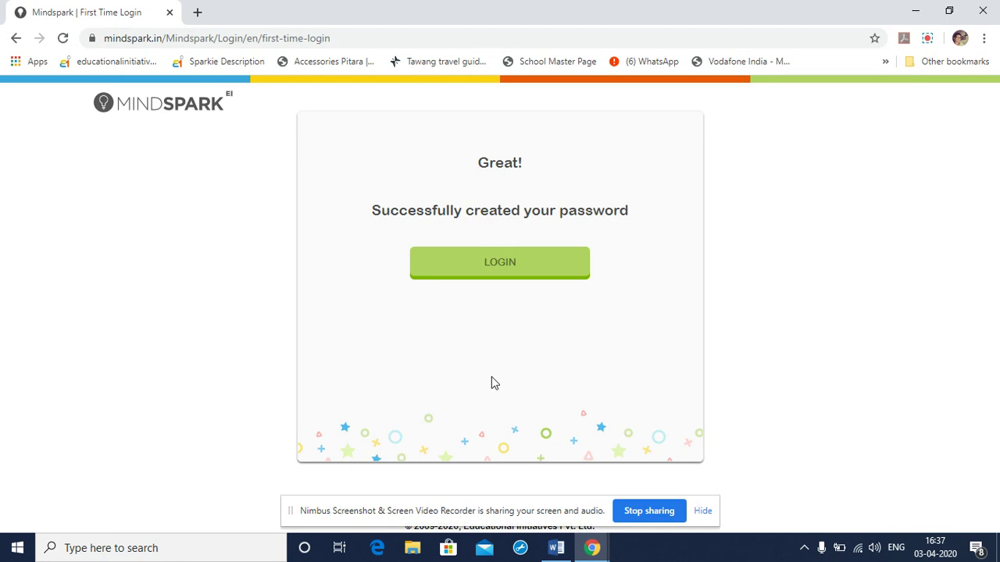
click(504, 271)
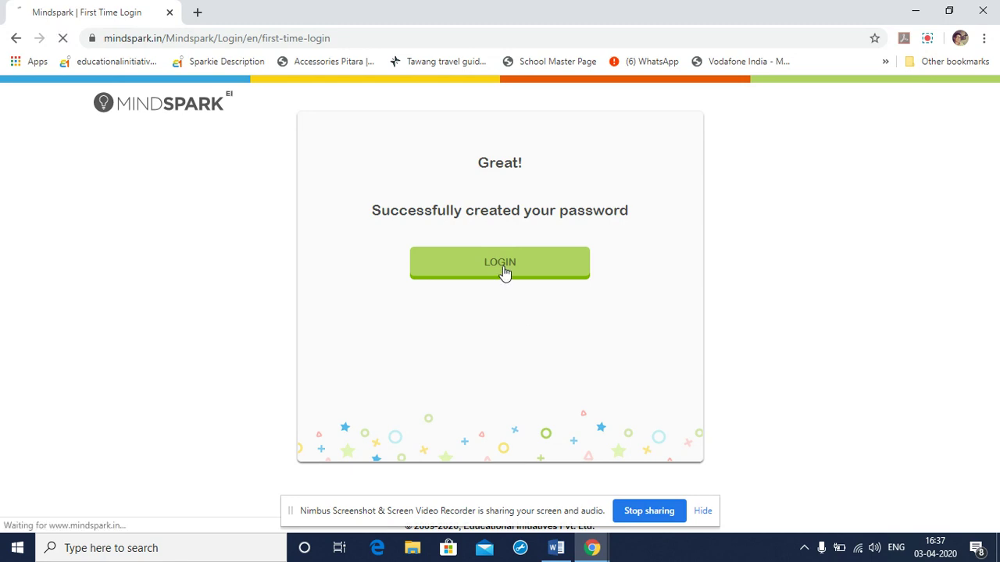